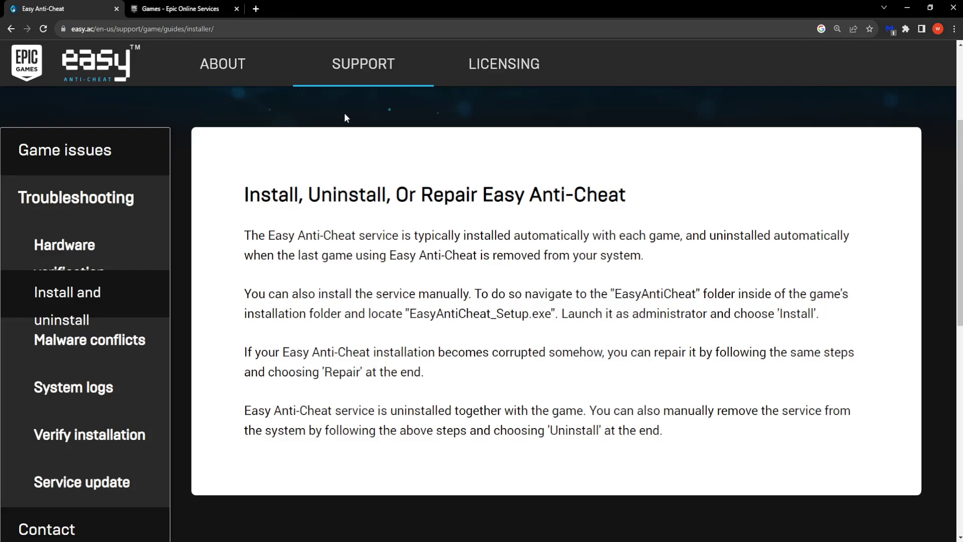
Step: Close the 'Games - Epic Online Services' browser tab, keeping the install/uninstall guide open
click(236, 8)
scroll(416, 367, up, 1)
scroll(416, 367, down, 1)
Step: Launch the Services app by searching 'services' from the Windows Start menu
key(super)
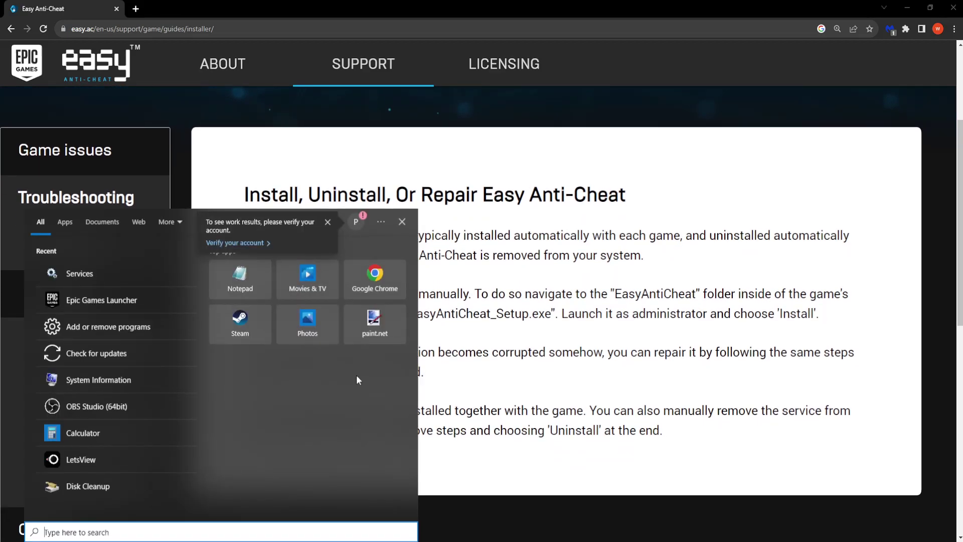
text(services)
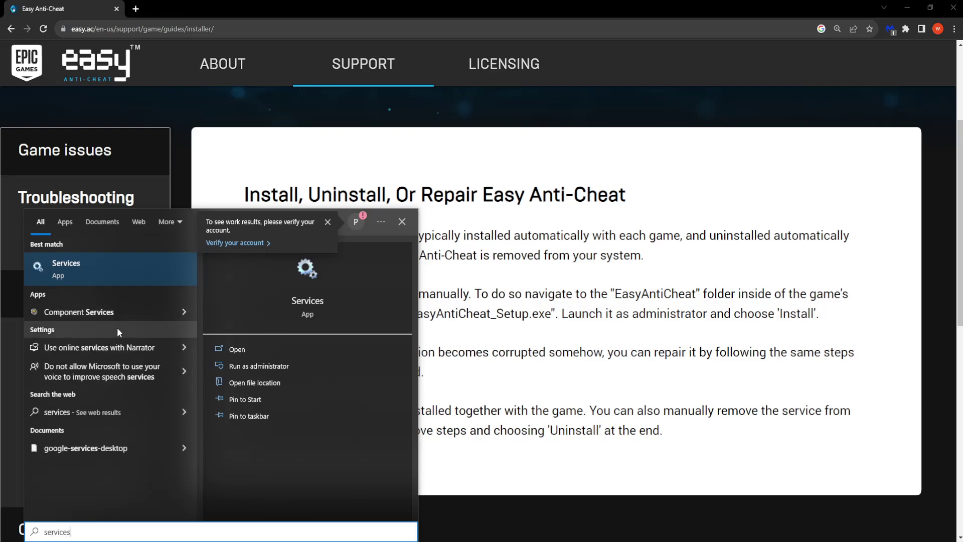
click(80, 269)
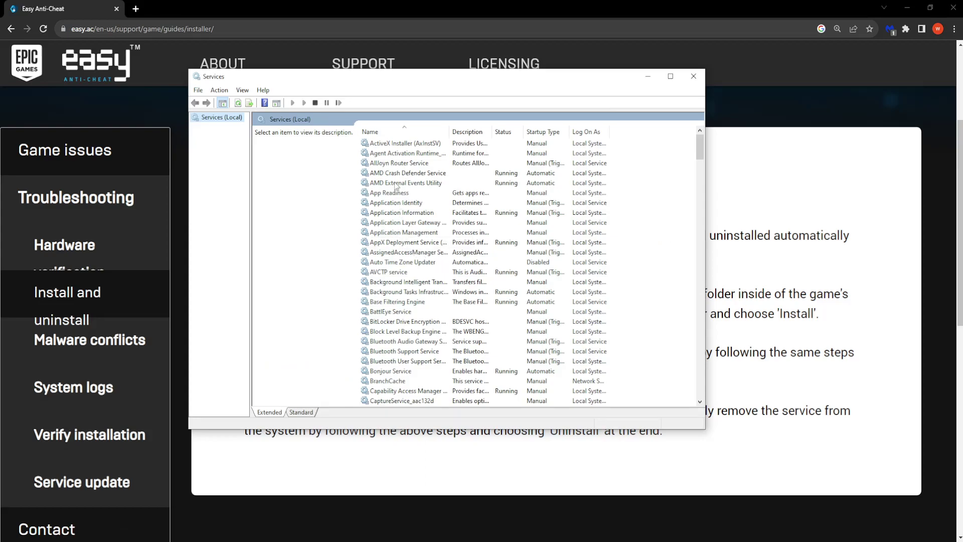
Step: Select 'Easy Anti-Cheat (Epic Online Services)' and 'EasyAntiCheat' in the services list to read their descriptions
click(400, 242)
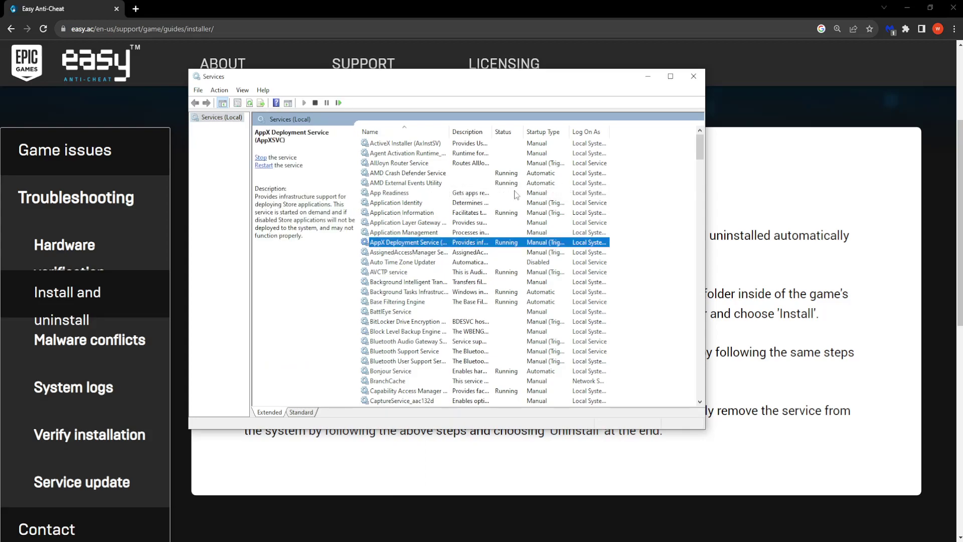
key(e)
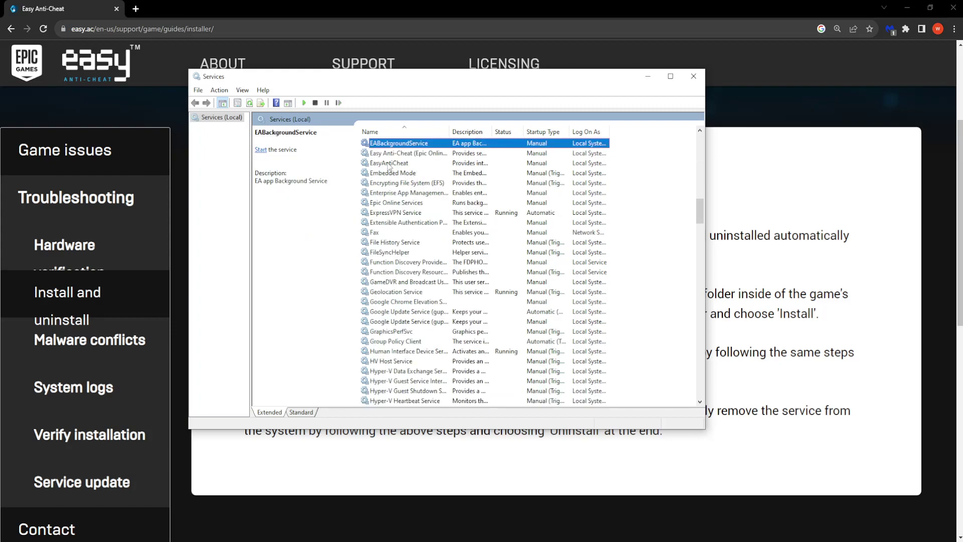
click(387, 155)
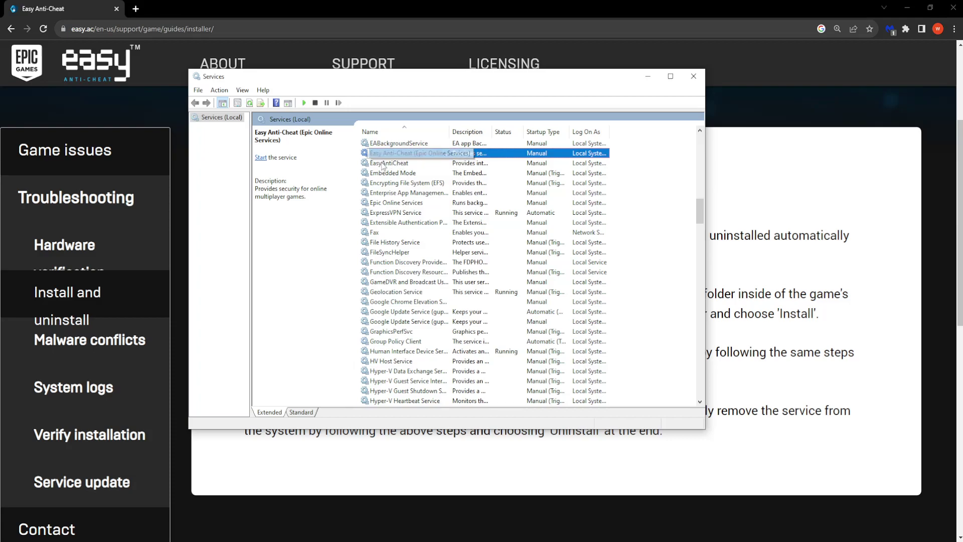
click(388, 164)
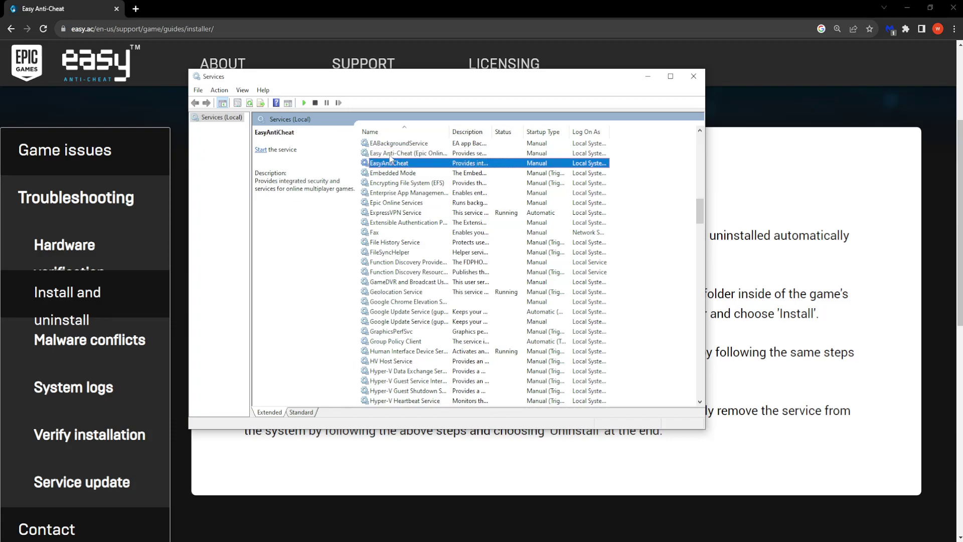
Step: Check the Start/Stop context menus of both Easy Anti-Cheat services, then reselect EasyAntiCheat
right_click(389, 153)
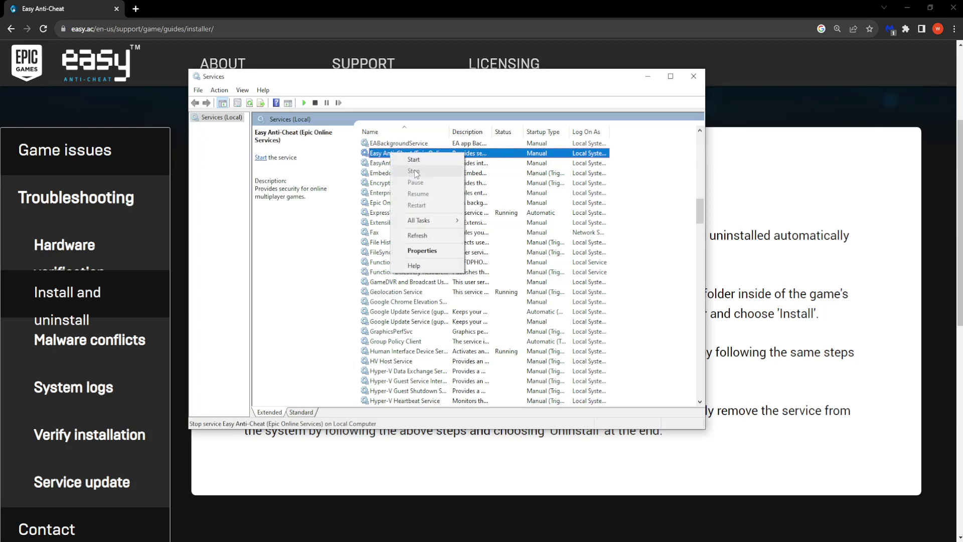
right_click(389, 164)
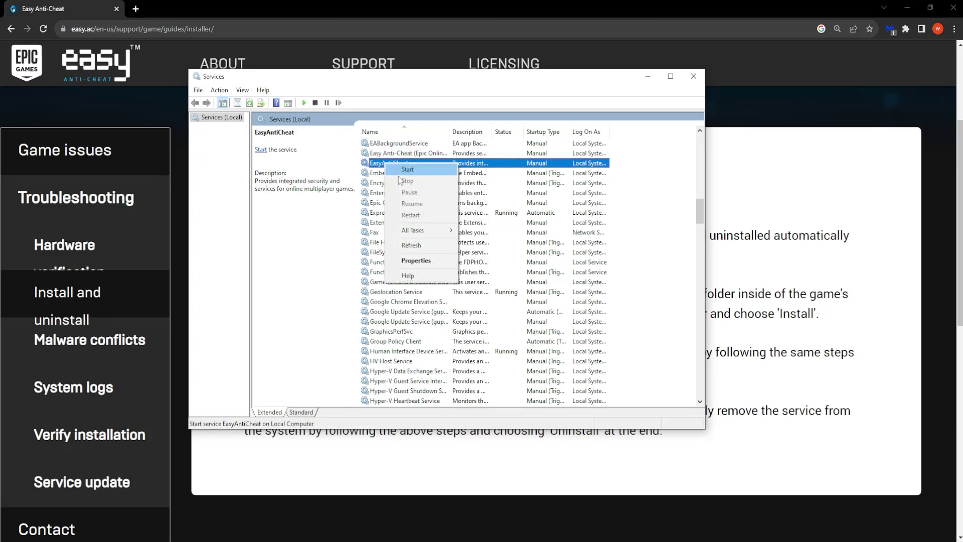
right_click(385, 154)
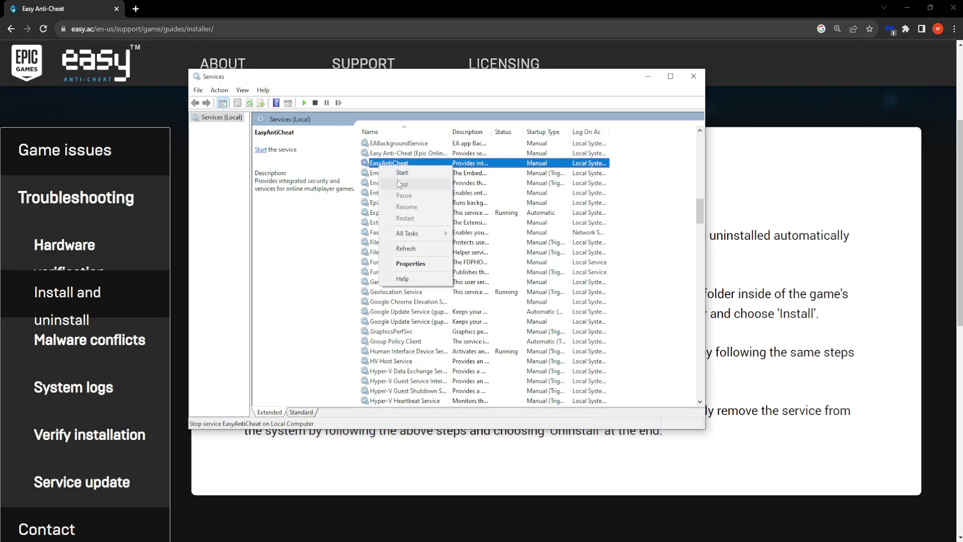
right_click(382, 154)
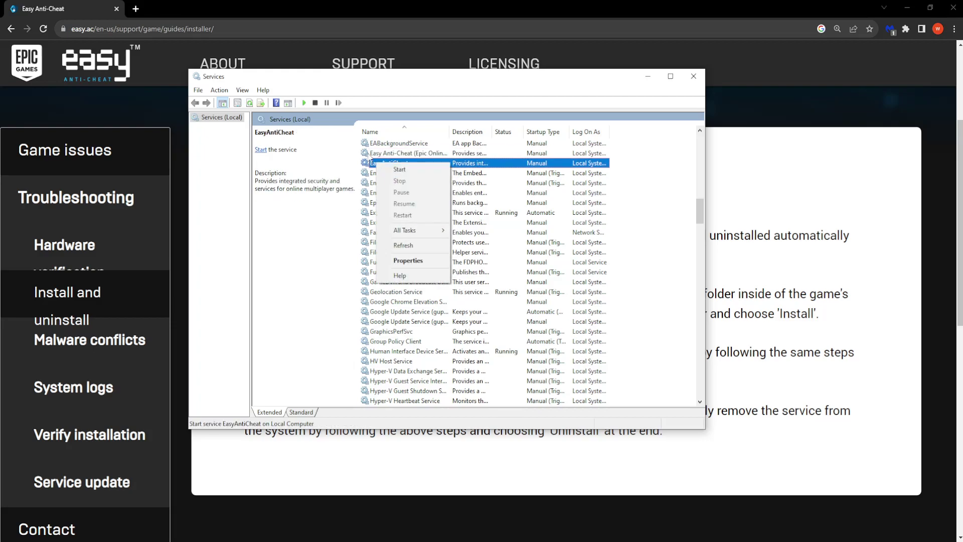
key(Escape)
click(380, 164)
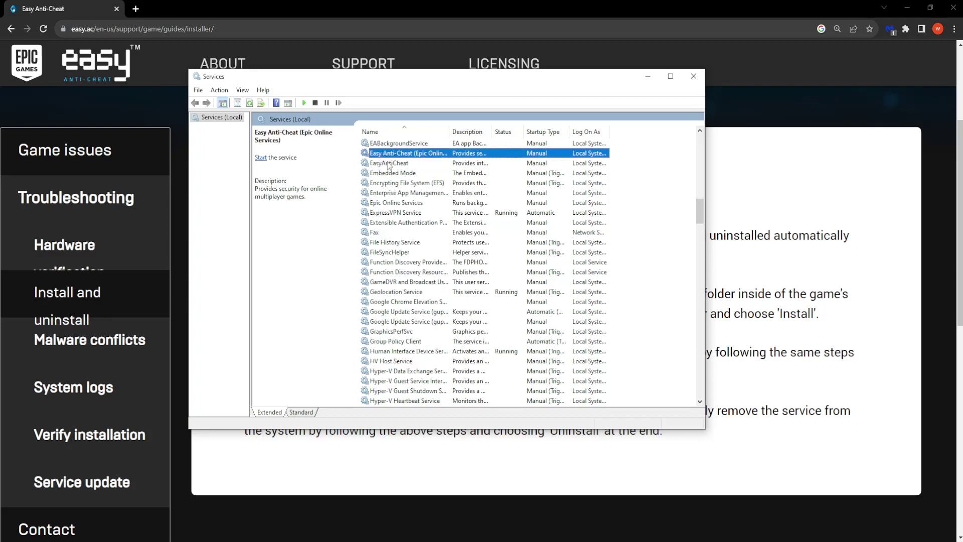
click(385, 163)
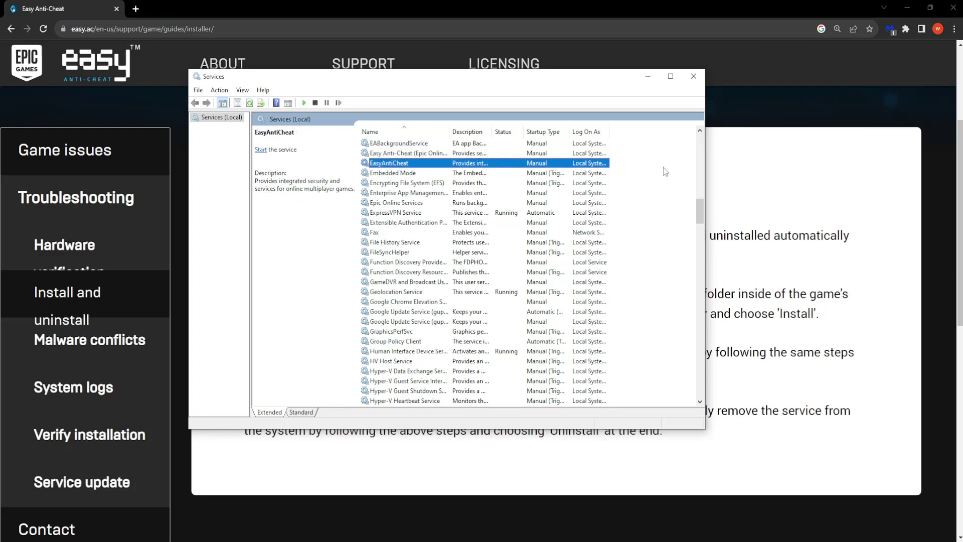
Step: Close Services and read the Install, Uninstall, Or Repair article heading by highlighting it
click(697, 79)
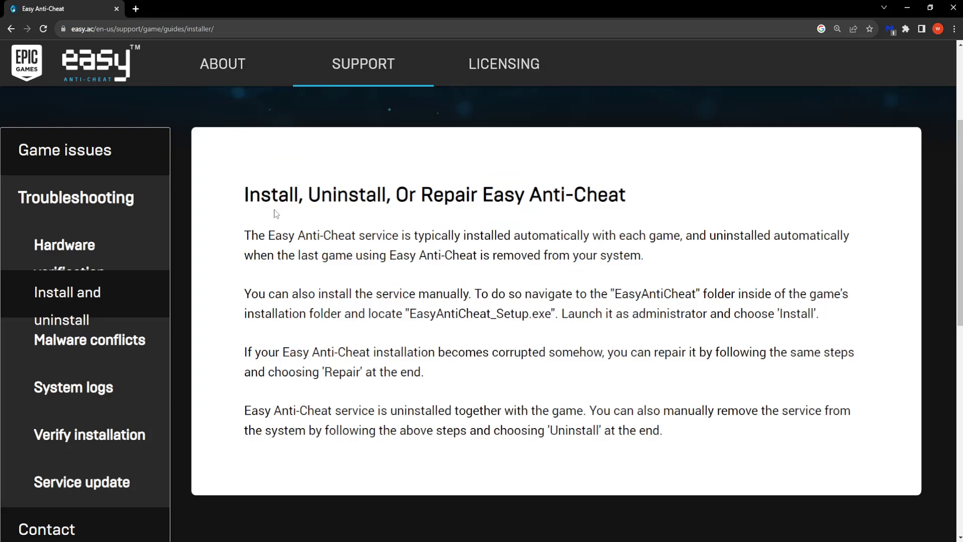
drag(263, 194, 564, 197)
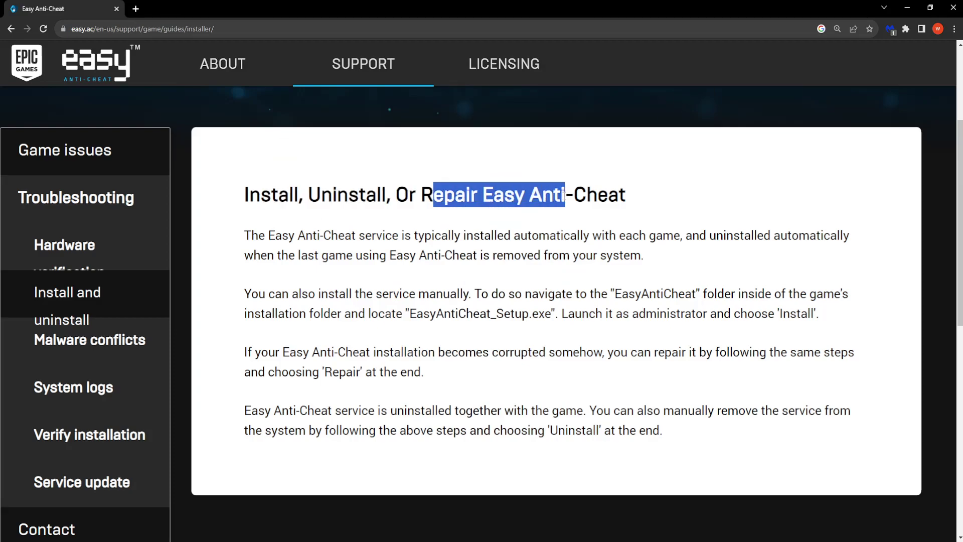
click(641, 202)
mouse_move(626, 195)
mouse_down()
mouse_move(481, 194)
mouse_move(526, 194)
mouse_up()
click(647, 205)
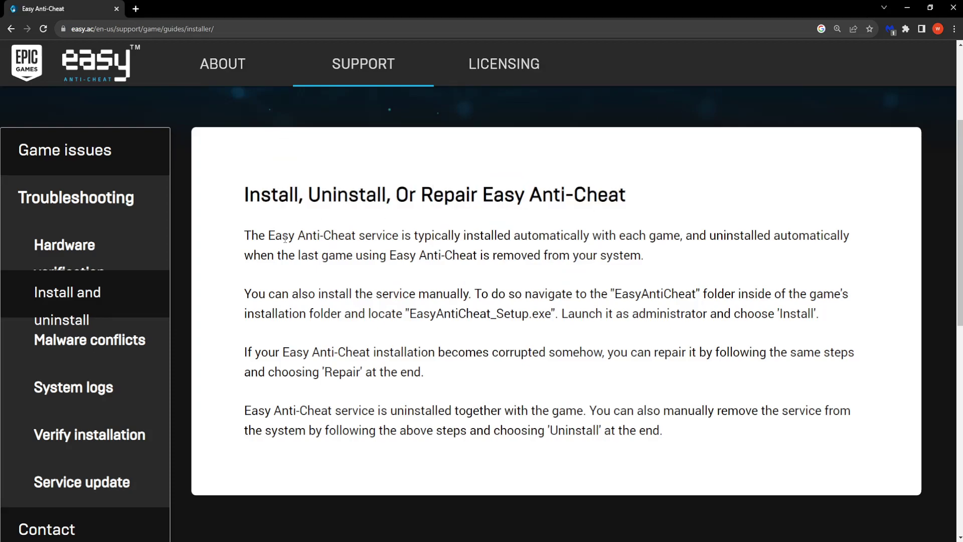
Step: Highlight and read the article's first sentence, then bring up the Start menu
drag(257, 235, 788, 234)
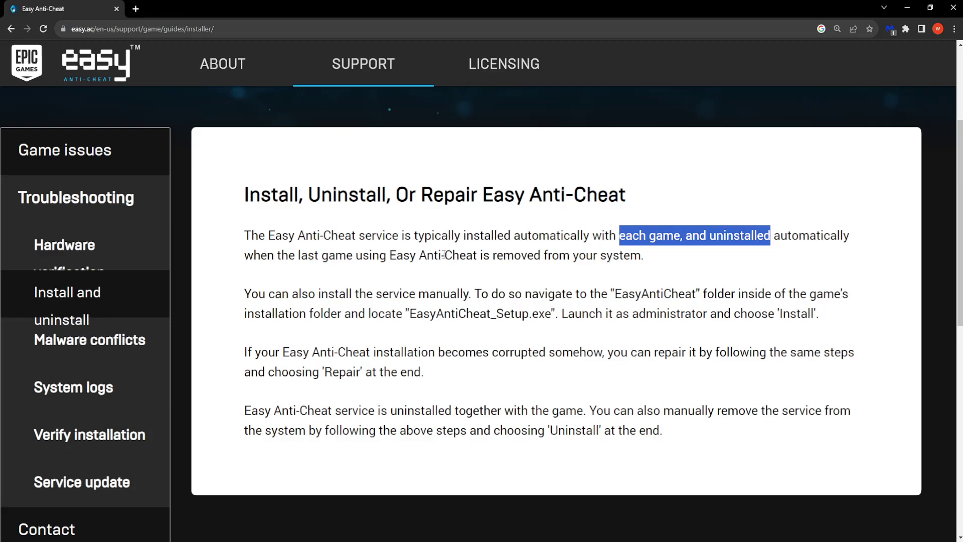
click(651, 258)
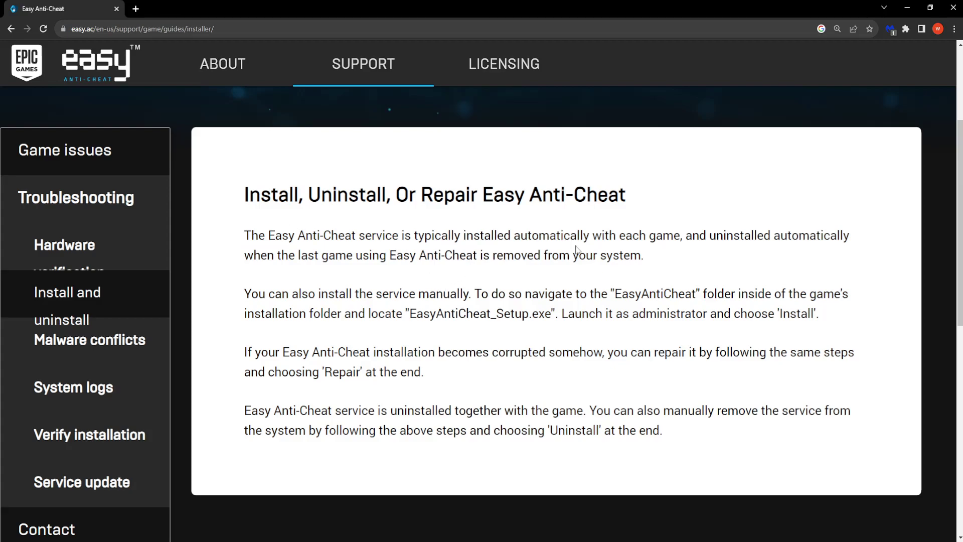
scroll(576, 241, down, 8)
scroll(576, 240, up, 2)
scroll(576, 240, up, 10)
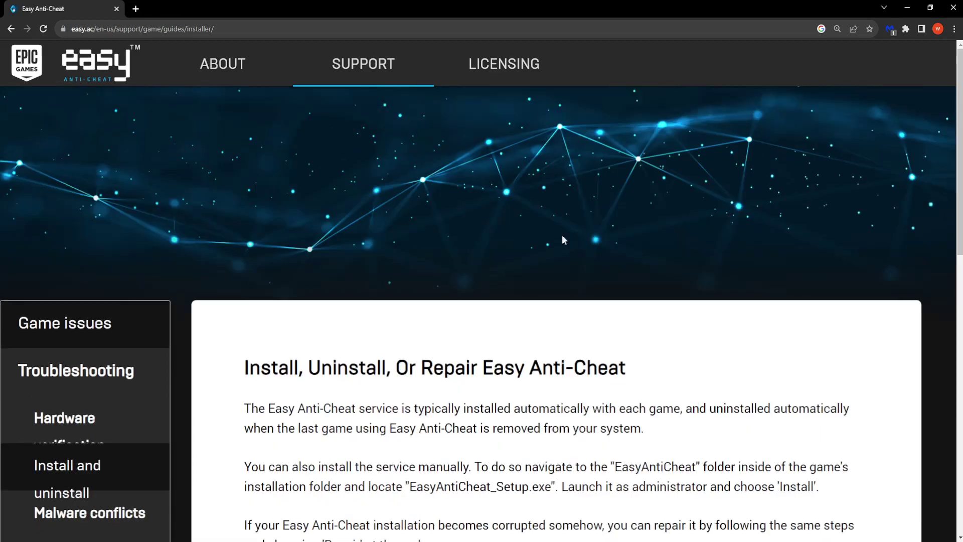
scroll(418, 307, down, 2)
scroll(419, 307, up, 1)
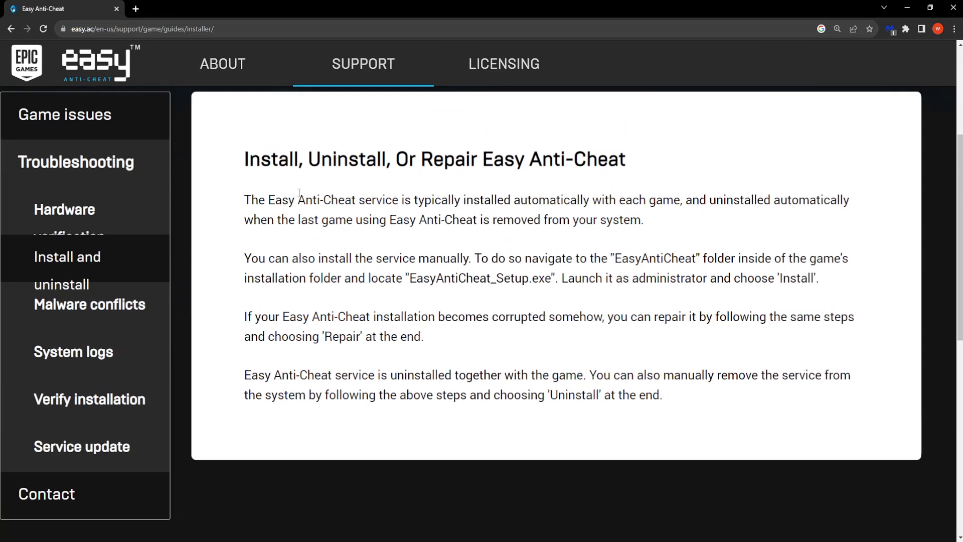
scroll(274, 183, up, 1)
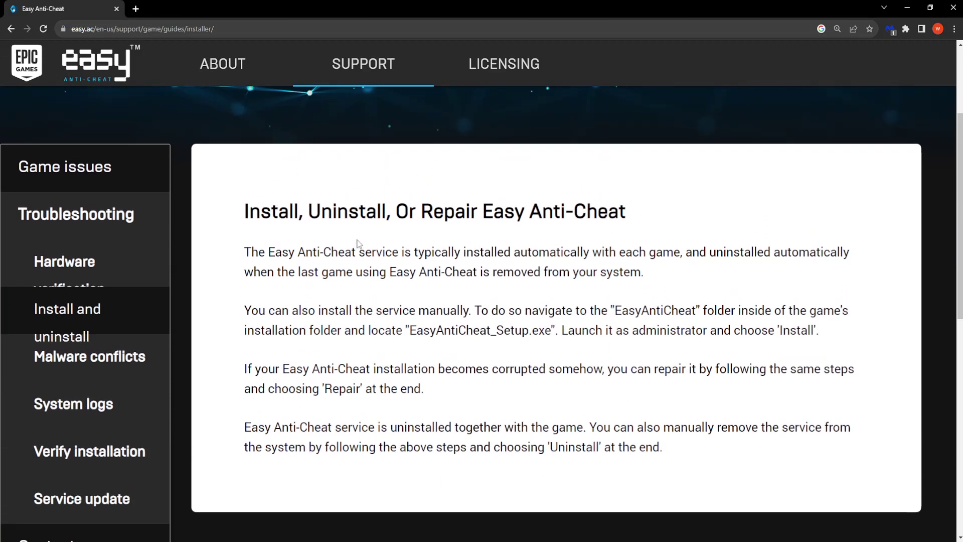
key(super)
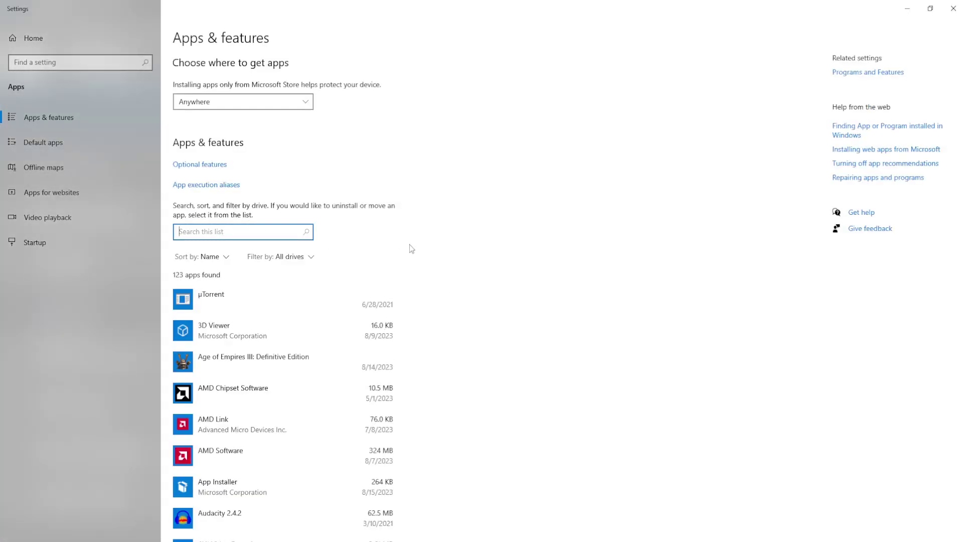
text(Easy)
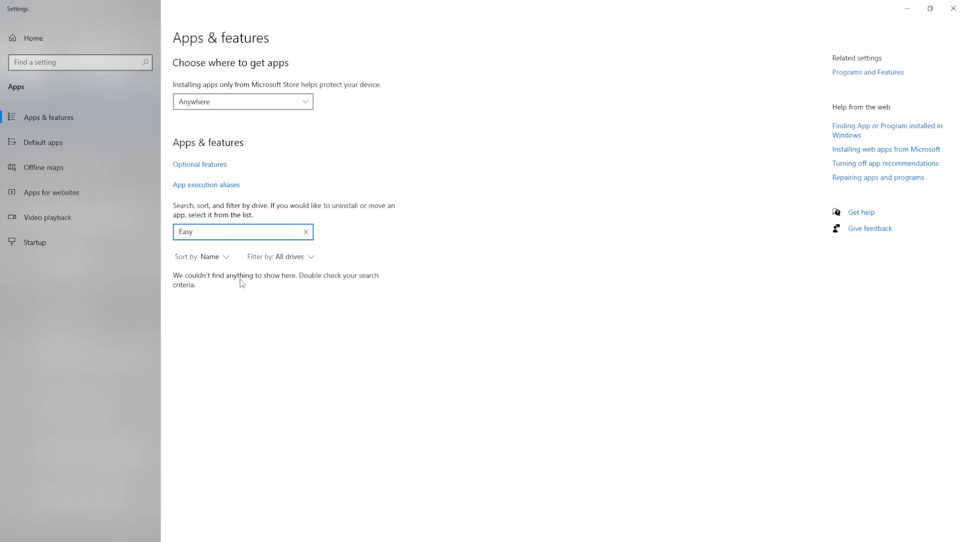
Step: Erase the 'Easy' search text in Apps & features to bring back the app list
key(BackSpace)
key(BackSpace)
key(BackSpace)
key(BackSpace)
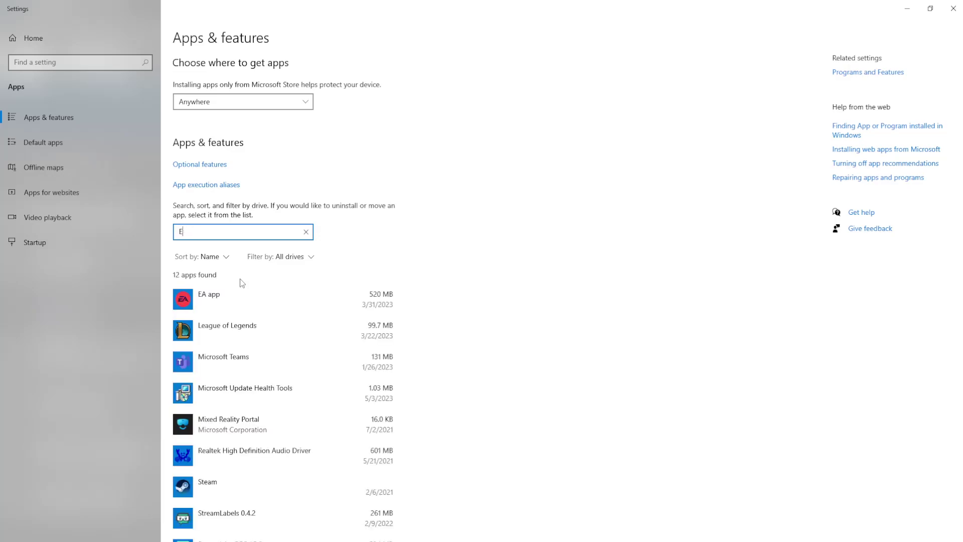
text(Fort)
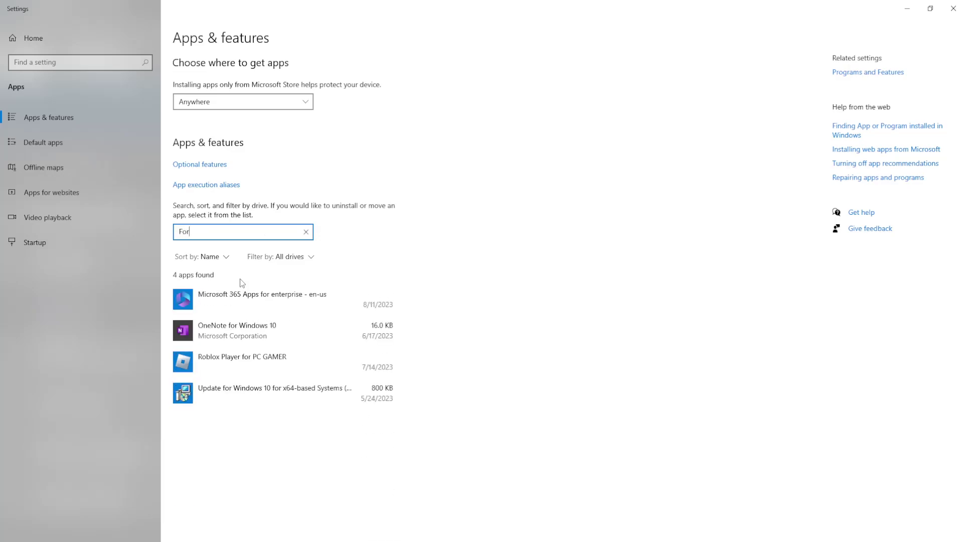
key(BackSpace)
key(BackSpace)
key(BackSpace)
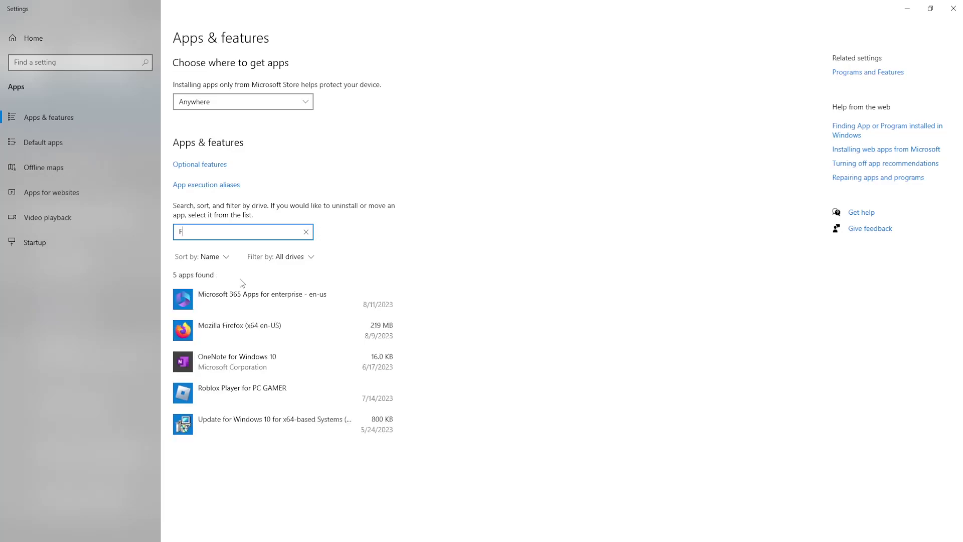
key(BackSpace)
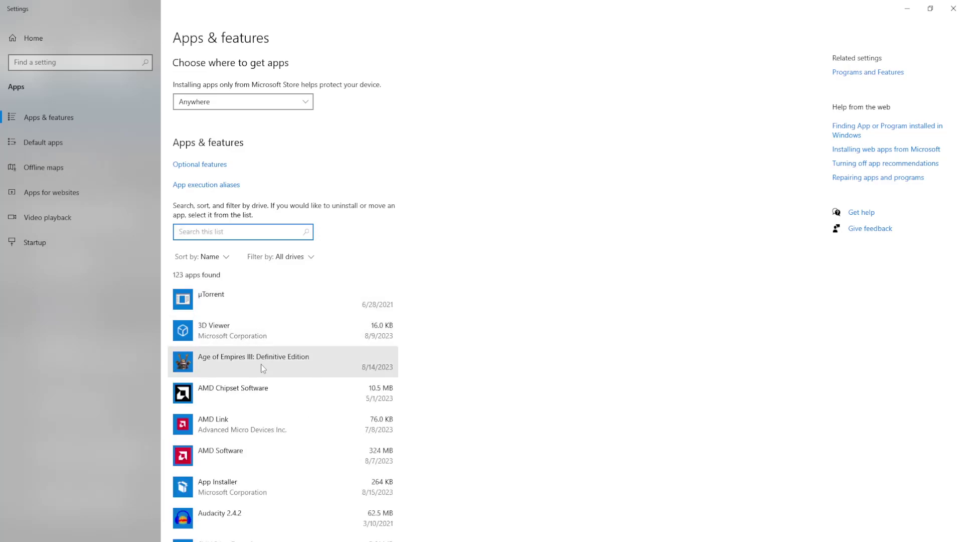
Step: Select Age of Empires III: Definitive Edition, close Settings, and reread the guide's heading
click(240, 360)
scroll(218, 359, down, 1)
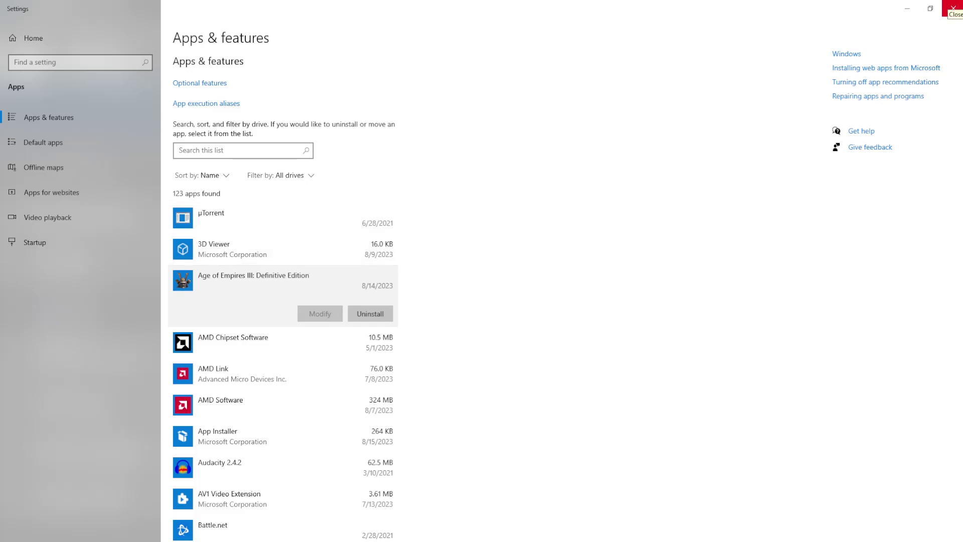
click(952, 8)
double_click(450, 211)
click(654, 218)
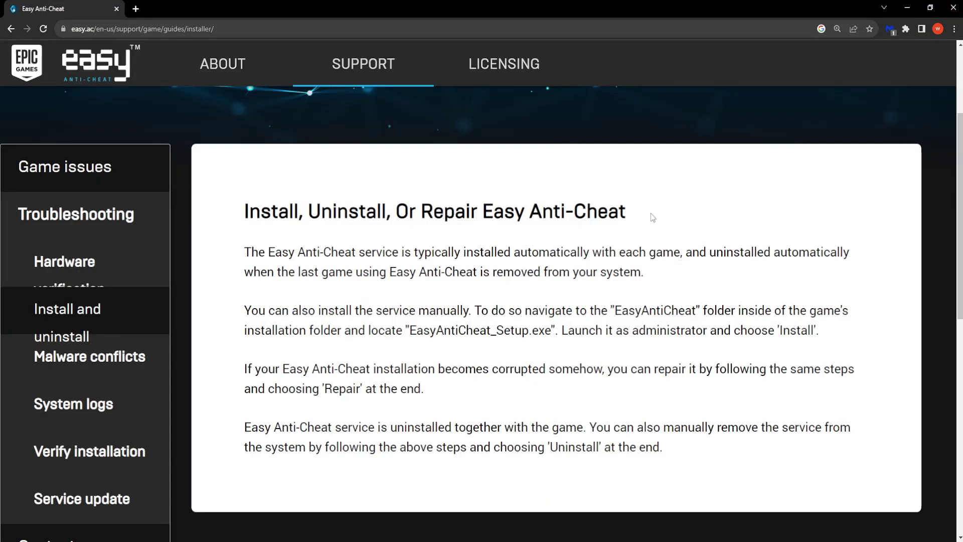
drag(625, 212, 391, 212)
click(532, 214)
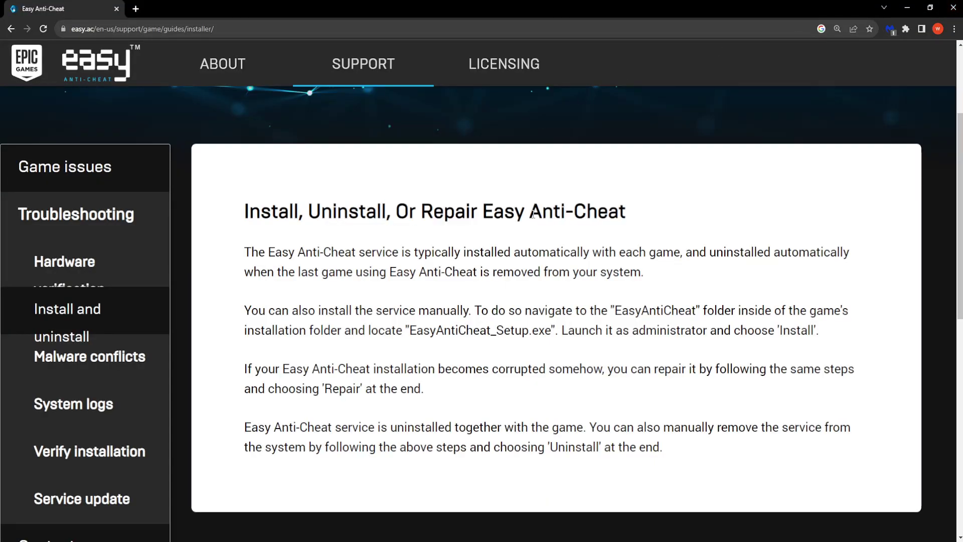